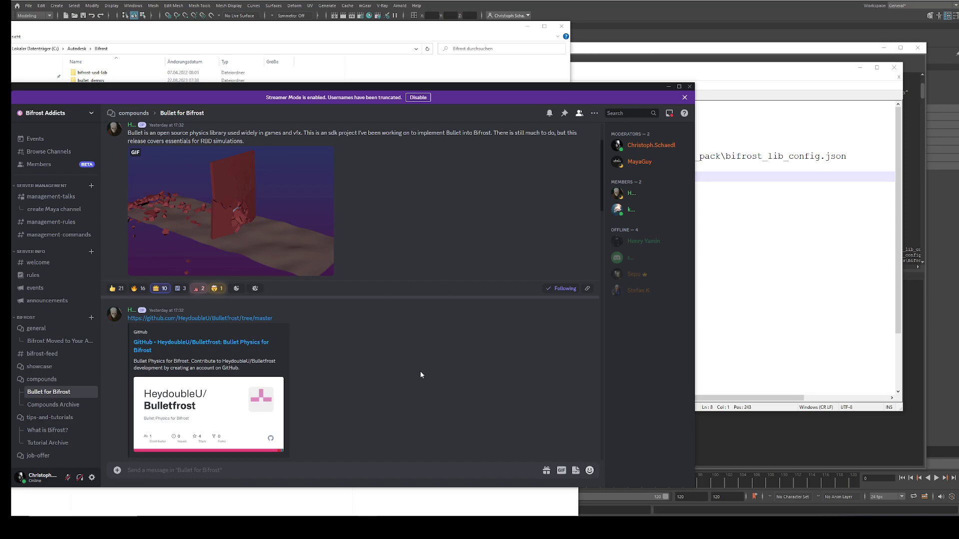
{"action": "scroll", "coordinate": [420, 375], "scroll_direction": "up", "scroll_amount": 2}
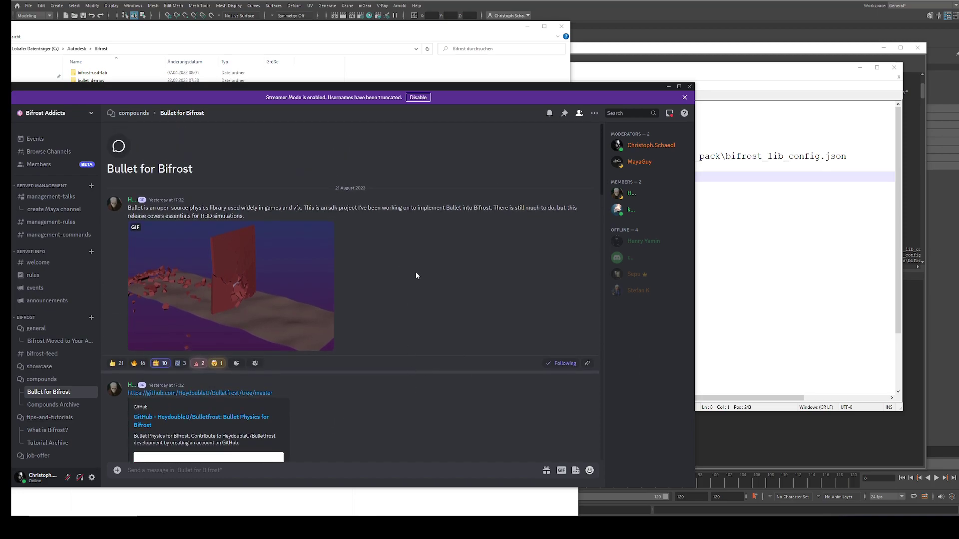
{"action": "scroll", "coordinate": [442, 300], "scroll_direction": "down", "scroll_amount": 2}
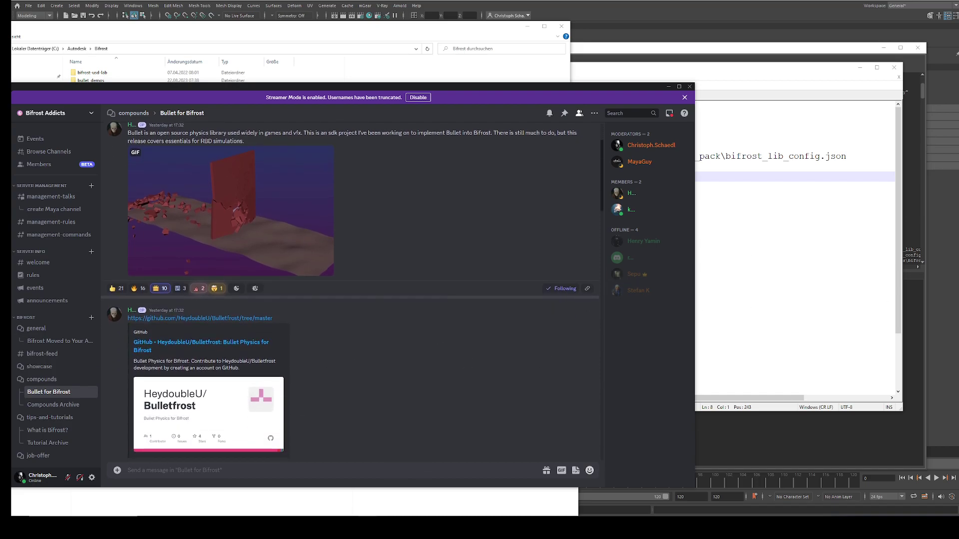
Review the Bulletfrost 1.0.0 release assets on GitHub, then show the C:\Autodesk\Bifrost folder.
{"action": "key", "text": "alt+Tab"}
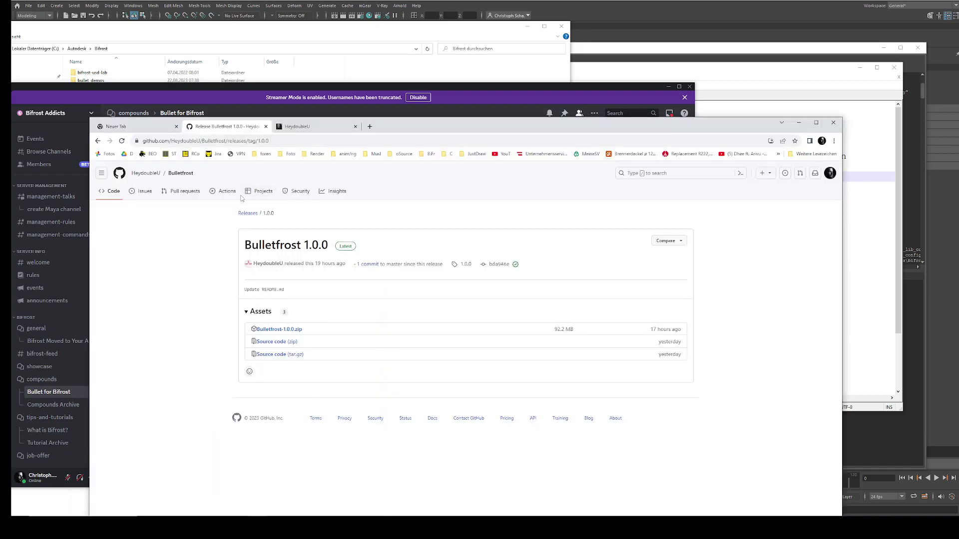
{"action": "left_click", "coordinate": [180, 173]}
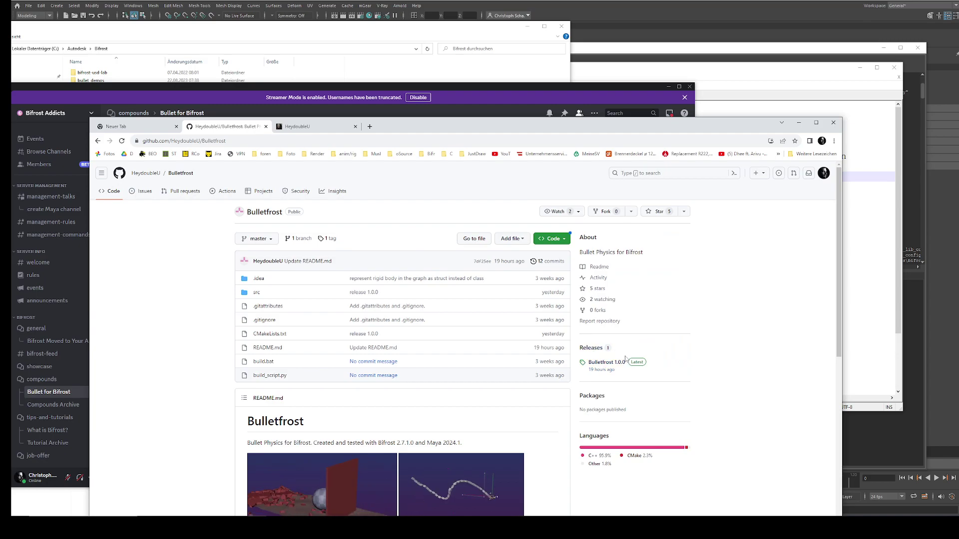
{"action": "left_click", "coordinate": [608, 362]}
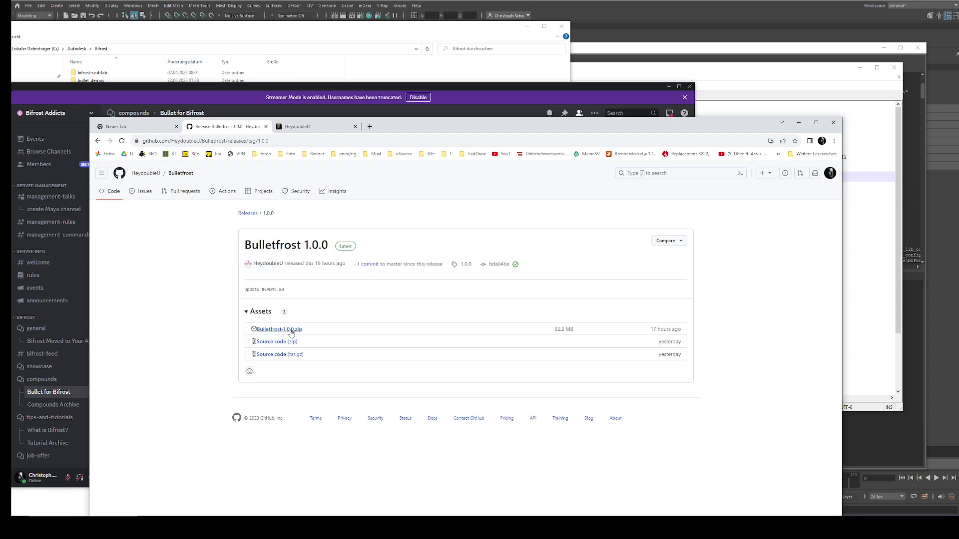
{"action": "left_click", "coordinate": [336, 30]}
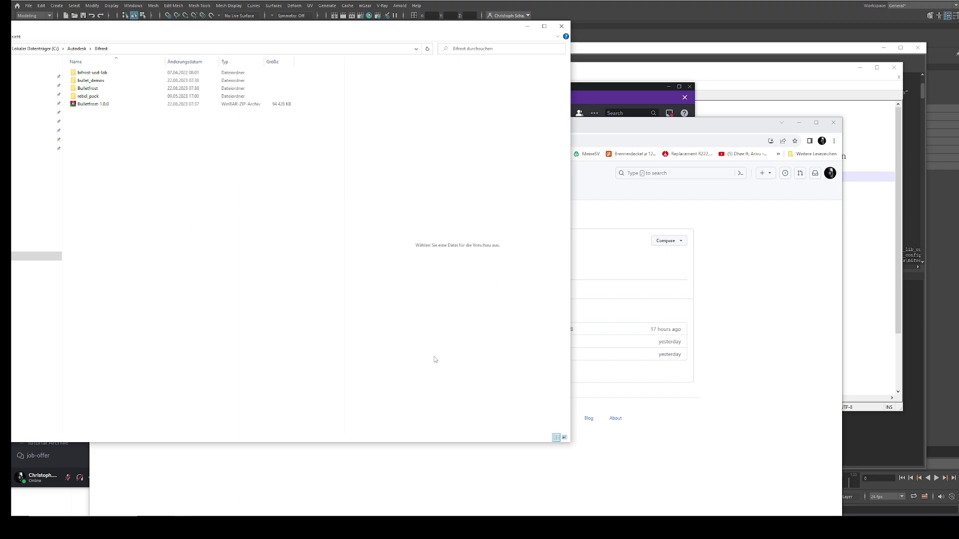
Locate Maya.env in Dokumente > maya > 2024 and return to its BIFROST_LIB_CONFIG_FILES line.
{"action": "left_click", "coordinate": [899, 277]}
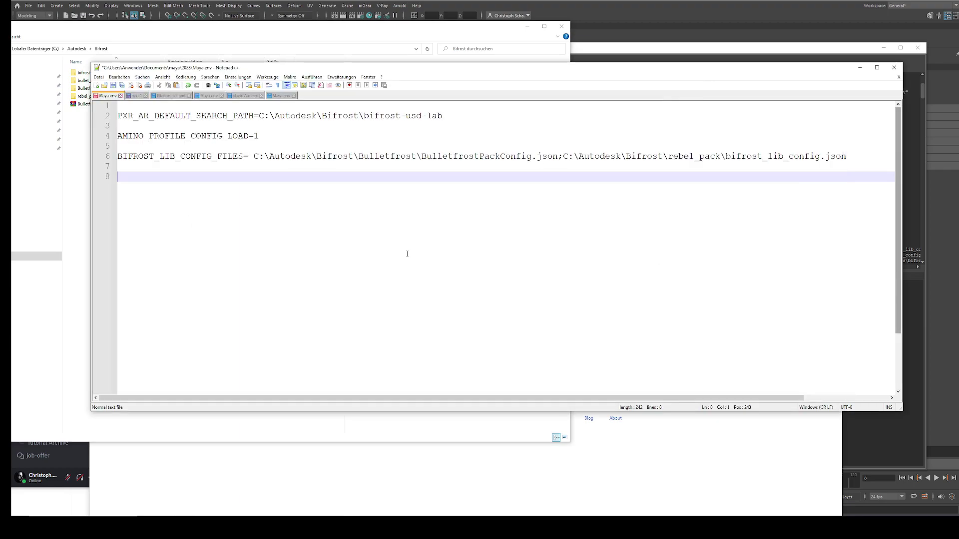
{"action": "left_click", "coordinate": [153, 156]}
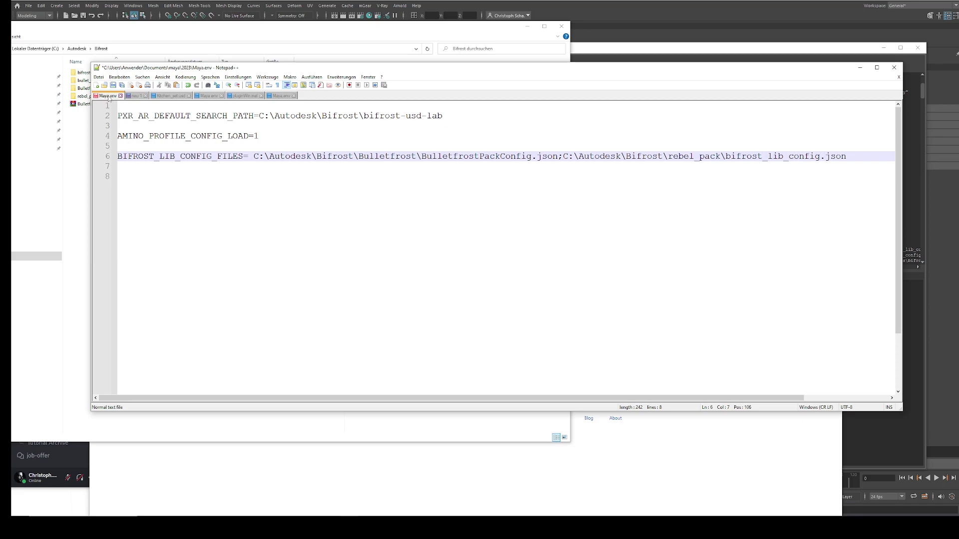
{"action": "left_click", "coordinate": [204, 502]}
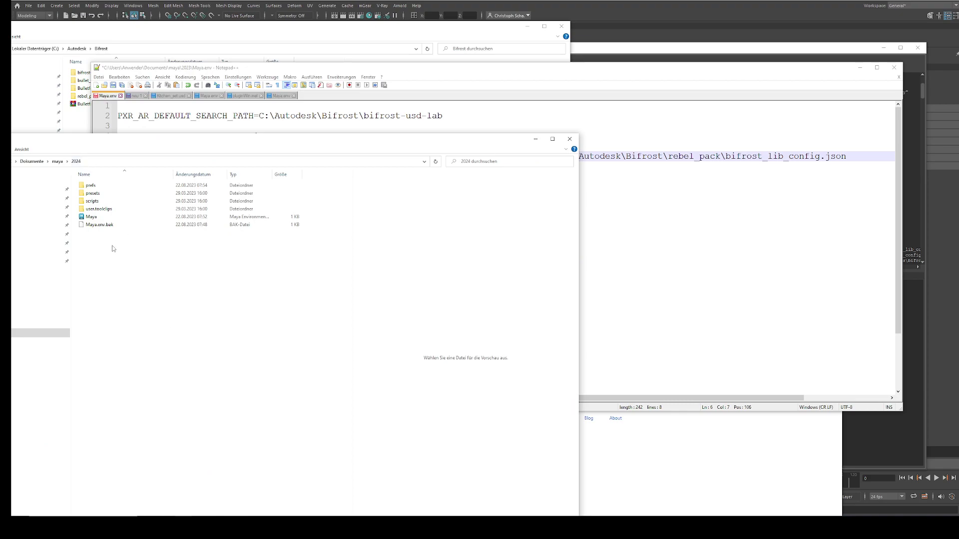
{"action": "left_click", "coordinate": [110, 218]}
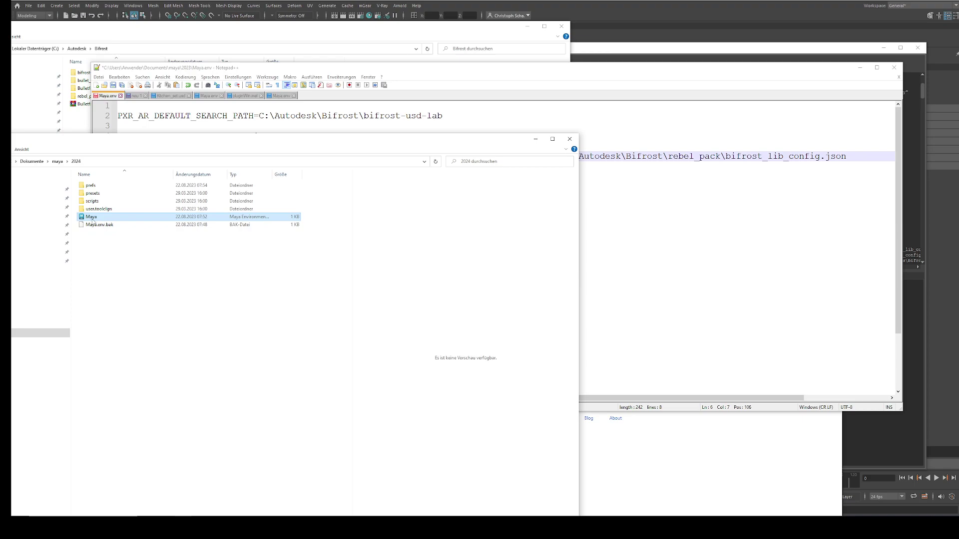
{"action": "left_click", "coordinate": [110, 102]}
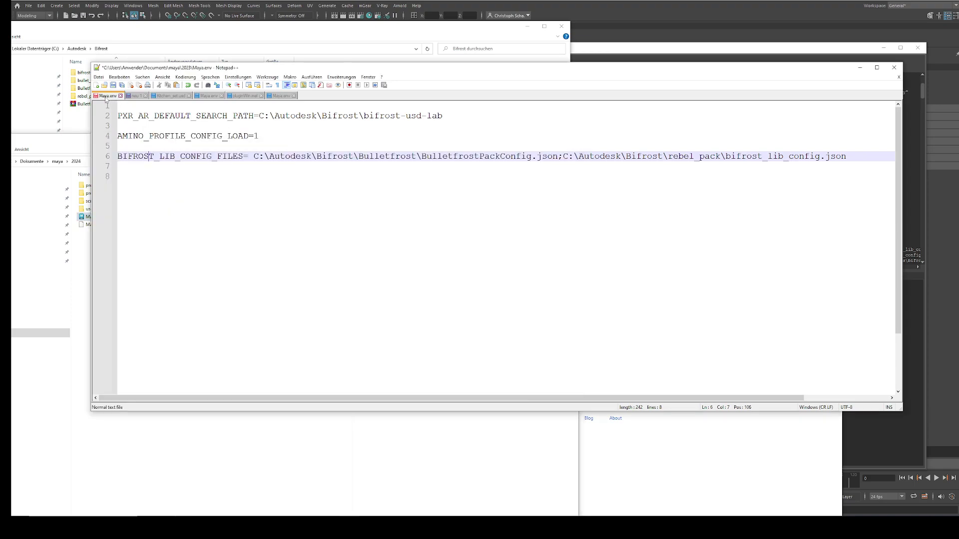
{"action": "left_click", "coordinate": [124, 157]}
{"action": "left_click_drag", "start_coordinate": [117, 156], "coordinate": [558, 157]}
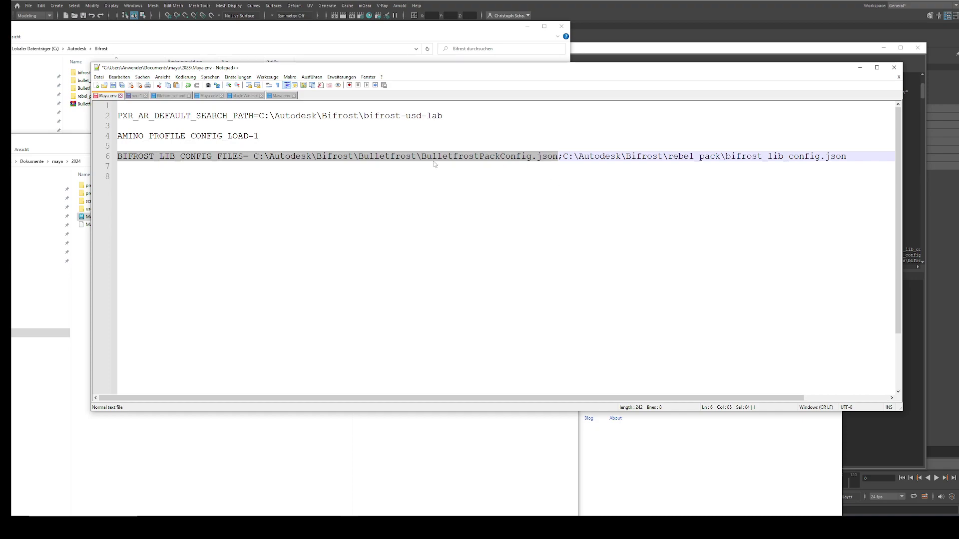
{"action": "left_click", "coordinate": [415, 157]}
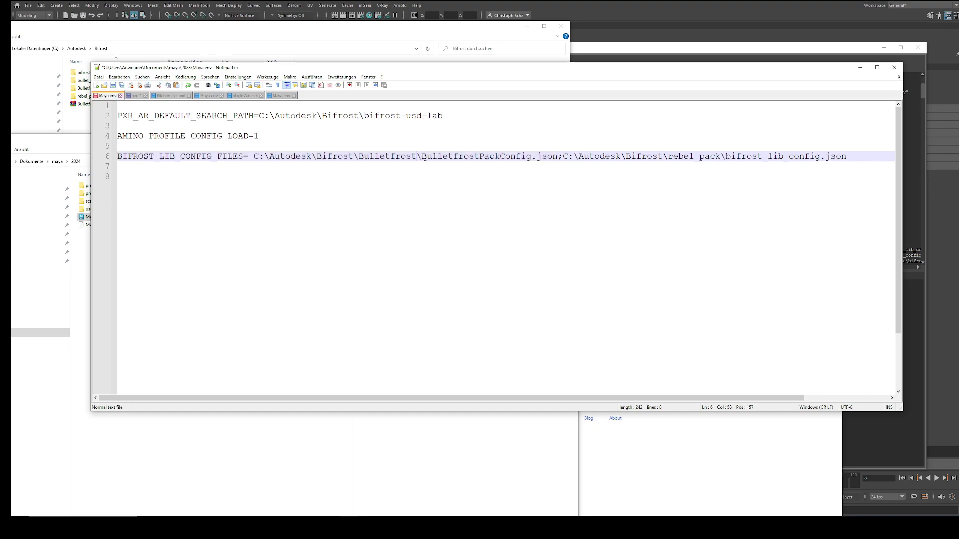
{"action": "left_click_drag", "start_coordinate": [424, 156], "coordinate": [558, 157]}
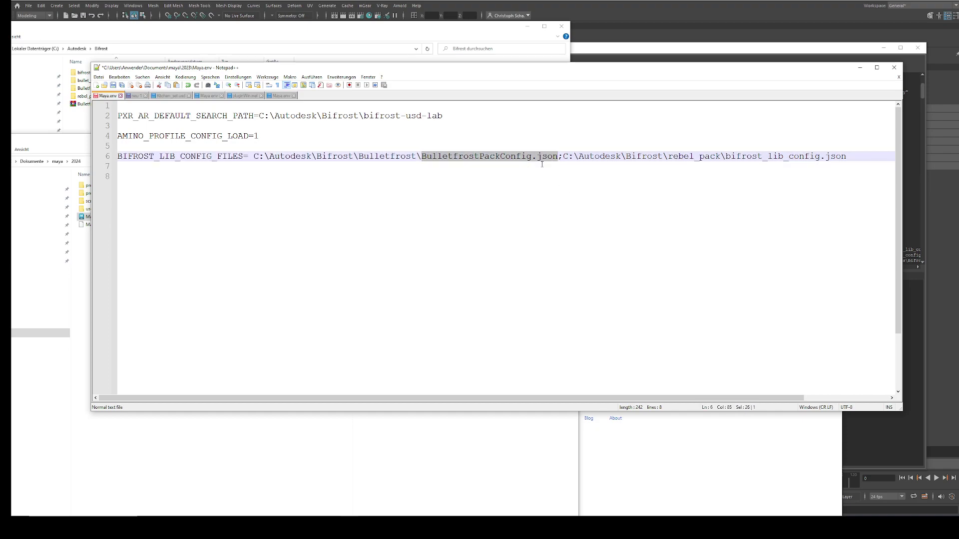
{"action": "left_click", "coordinate": [744, 159]}
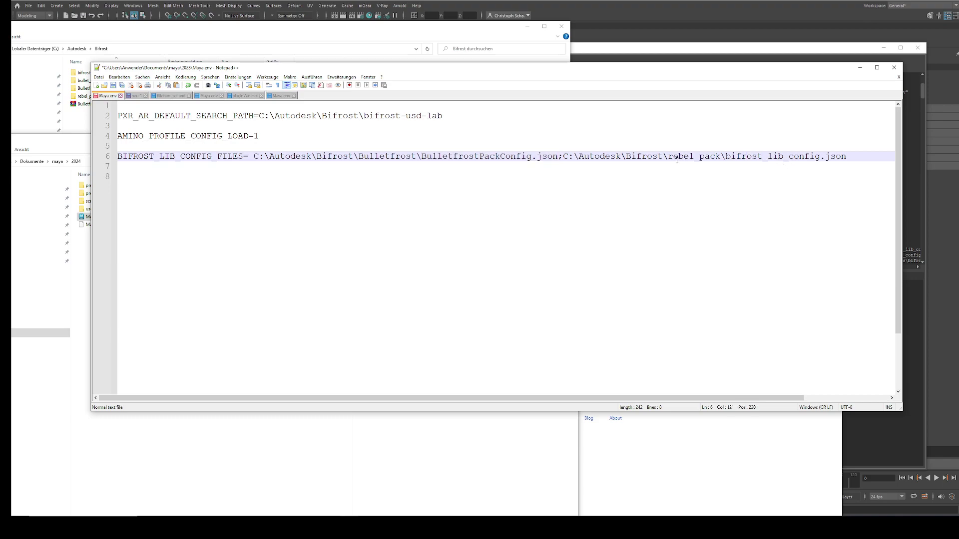
{"action": "left_click_drag", "start_coordinate": [669, 155], "coordinate": [731, 156]}
{"action": "left_click", "coordinate": [563, 156]}
{"action": "left_click_drag", "start_coordinate": [561, 156], "coordinate": [559, 156]}
{"action": "left_click", "coordinate": [563, 157]}
{"action": "left_click", "coordinate": [848, 155]}
{"action": "left_click", "coordinate": [563, 156]}
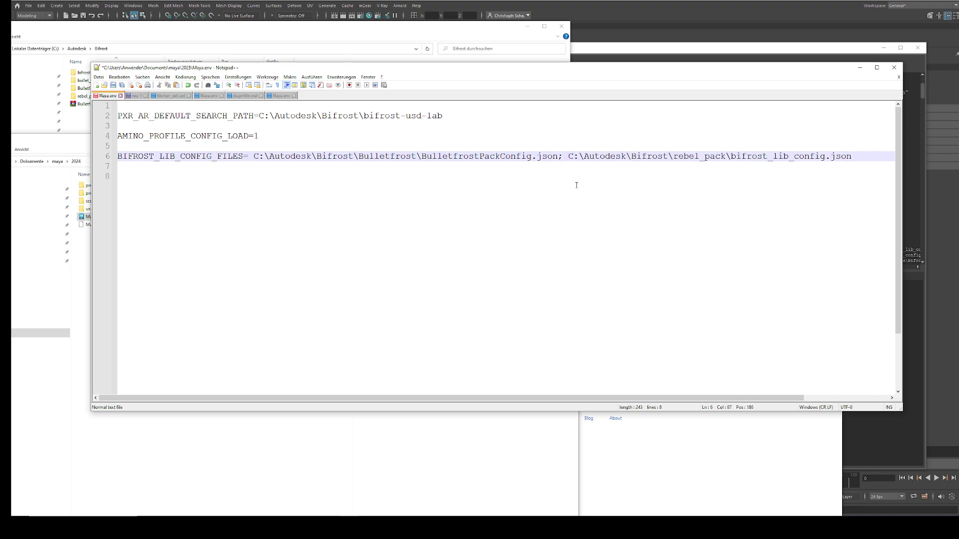
{"action": "key", "text": "BackSpace"}
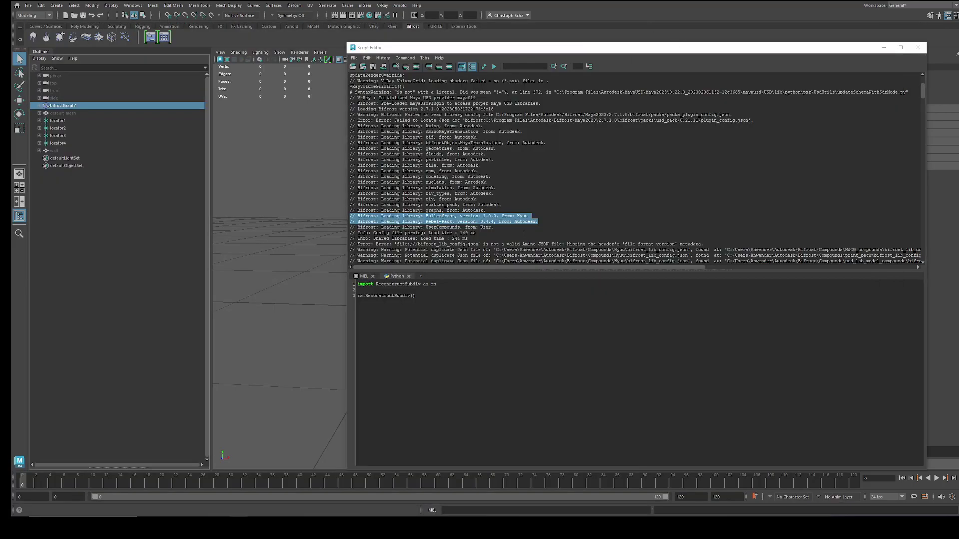
Check the Bulletfrost and Rebel-Pack load messages, close the Script Editor, and select bifrostGraph1.
{"action": "left_click", "coordinate": [524, 233]}
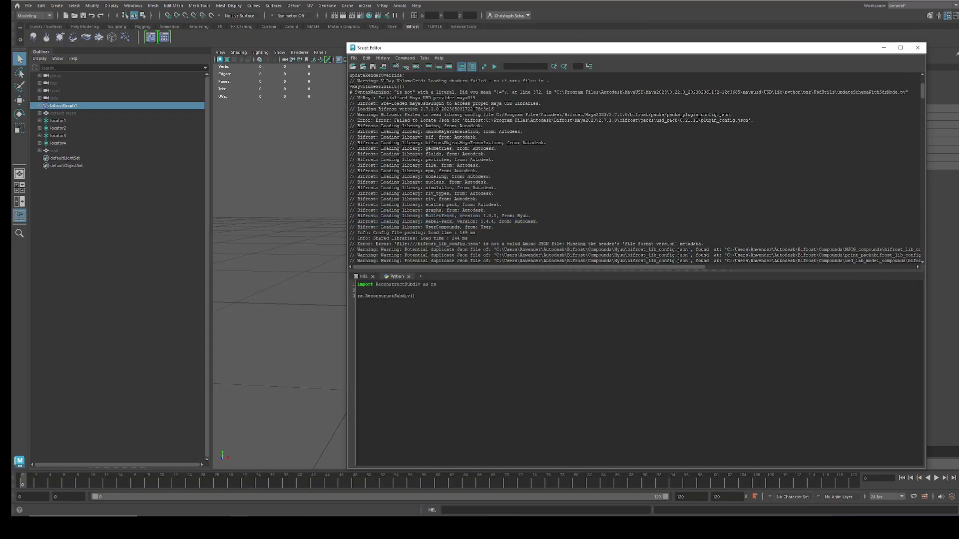
{"action": "left_click_drag", "start_coordinate": [351, 215], "coordinate": [549, 221]}
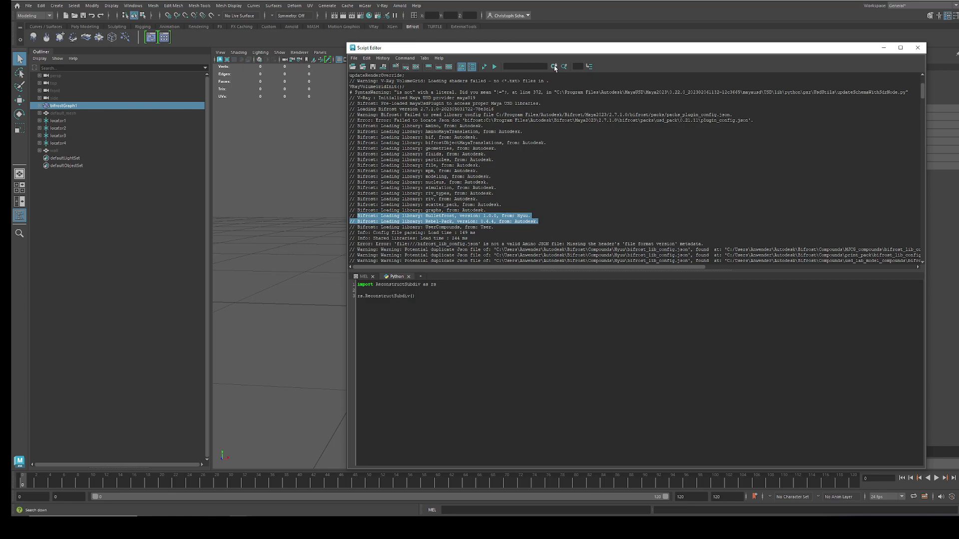
{"action": "left_click_drag", "start_coordinate": [537, 50], "coordinate": [511, 83]}
{"action": "left_click", "coordinate": [892, 80]}
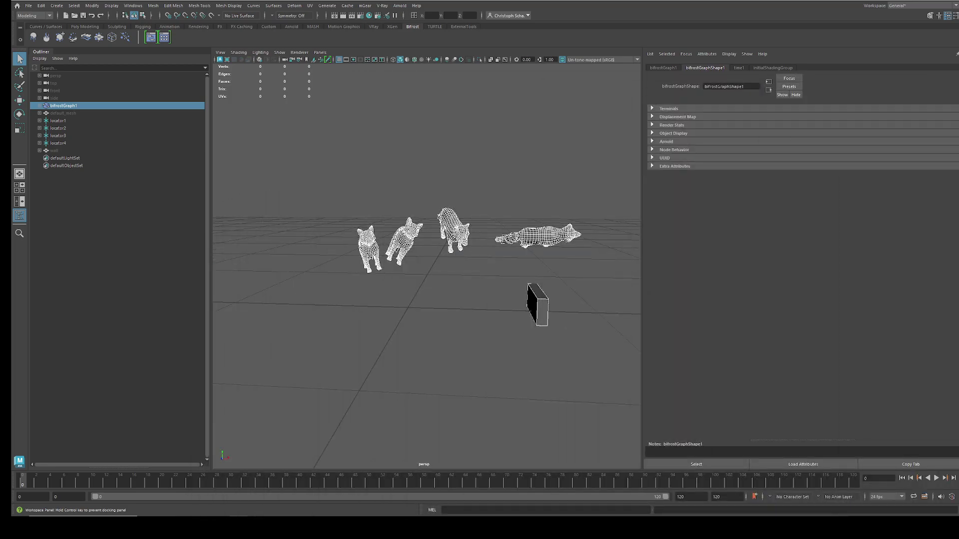
{"action": "left_click", "coordinate": [419, 278]}
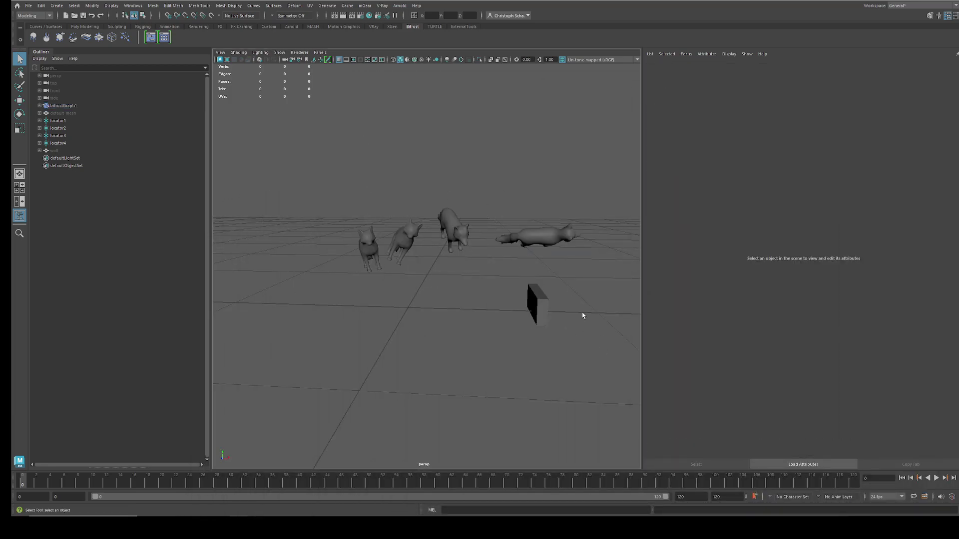
{"action": "left_click", "coordinate": [65, 105]}
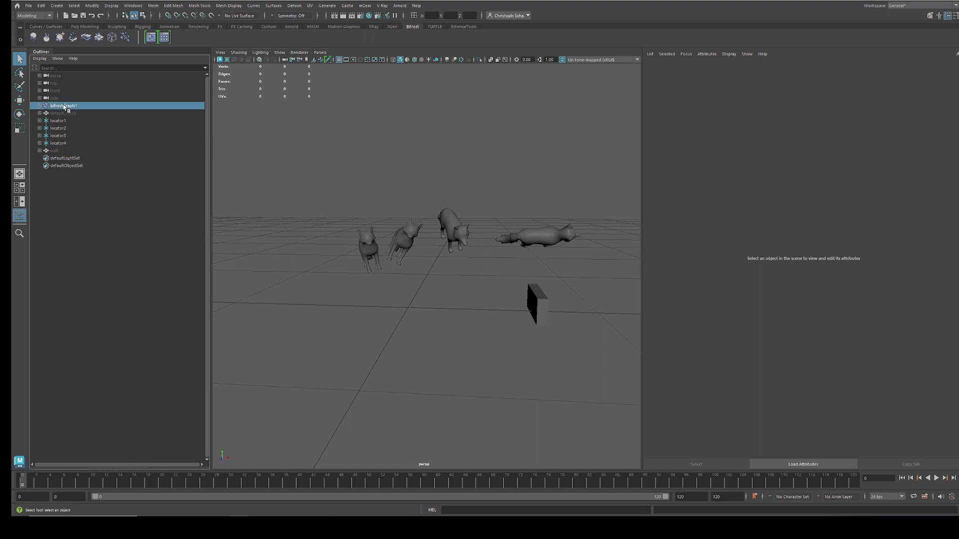
Open bifrostGraph1 in the Bifrost Graph Editor and play the simulation to frame 42.
{"action": "left_click", "coordinate": [151, 37]}
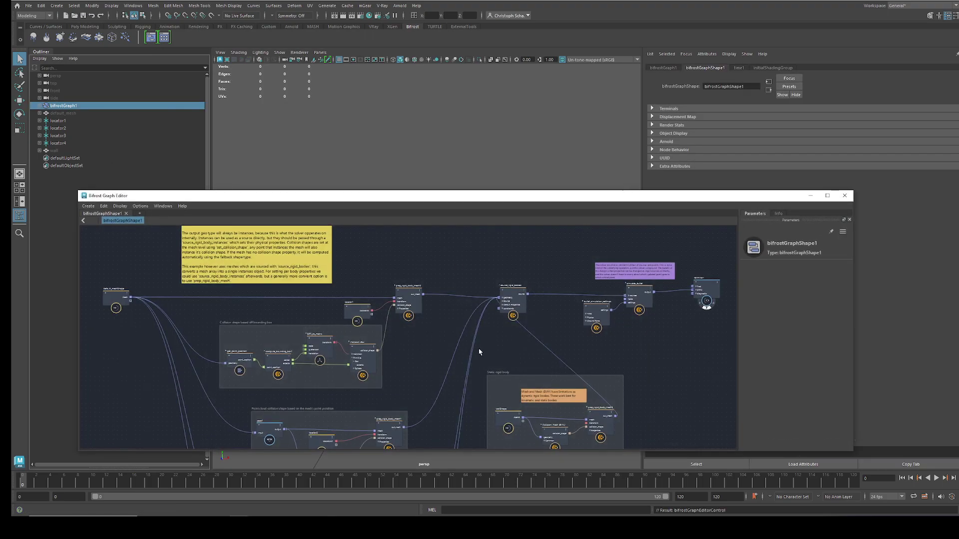
{"action": "scroll", "coordinate": [426, 330], "scroll_direction": "up", "scroll_amount": 2}
{"action": "scroll", "coordinate": [396, 337], "scroll_direction": "up", "scroll_amount": 2}
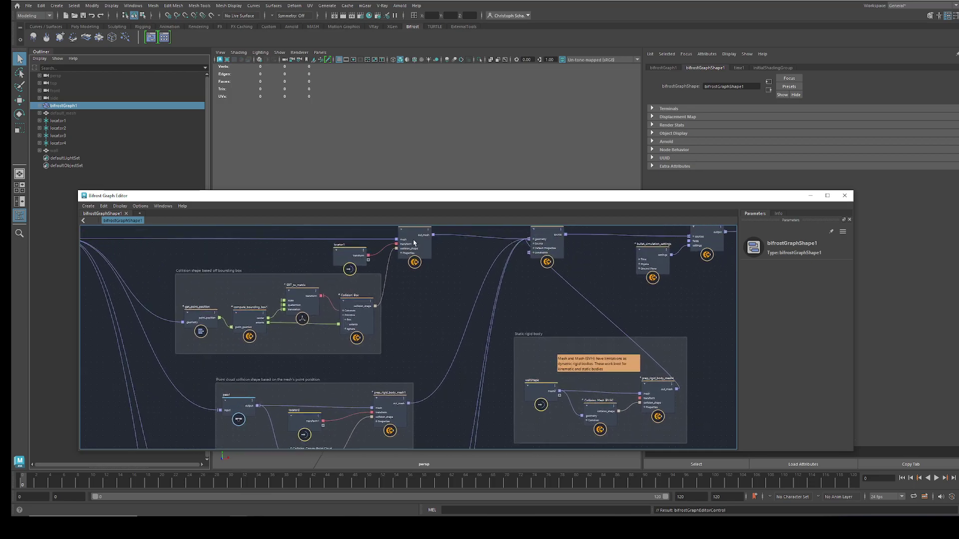
{"action": "left_click_drag", "start_coordinate": [300, 196], "coordinate": [555, 195]}
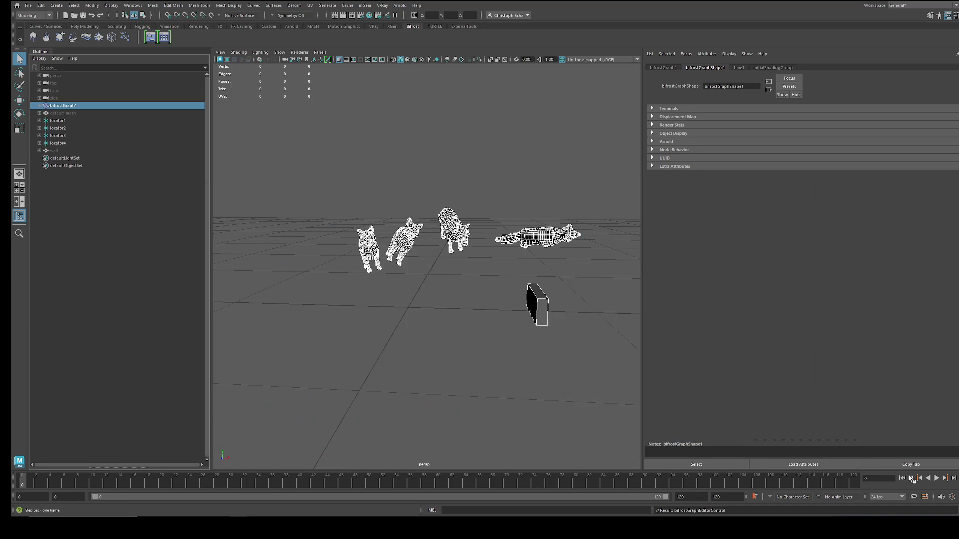
{"action": "left_click", "coordinate": [938, 480]}
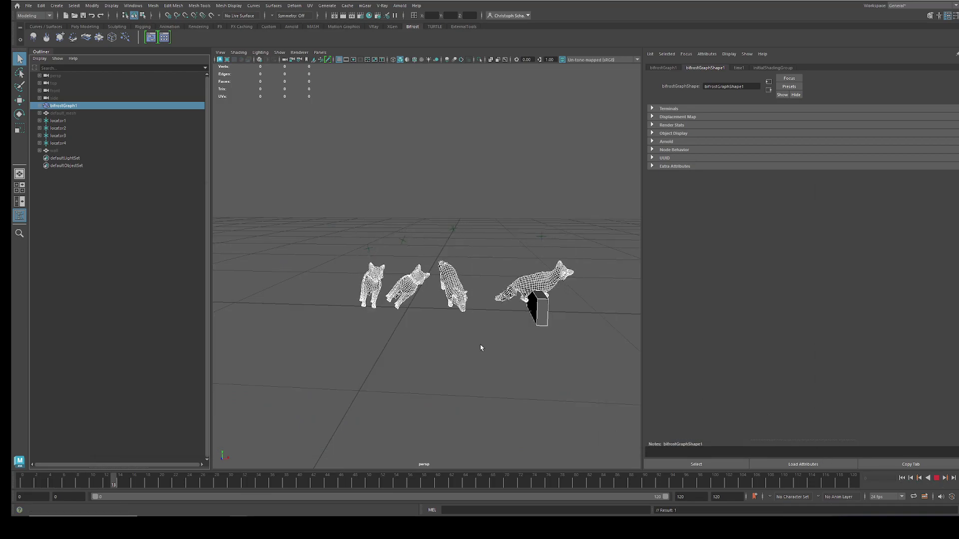
{"action": "left_click", "coordinate": [936, 478]}
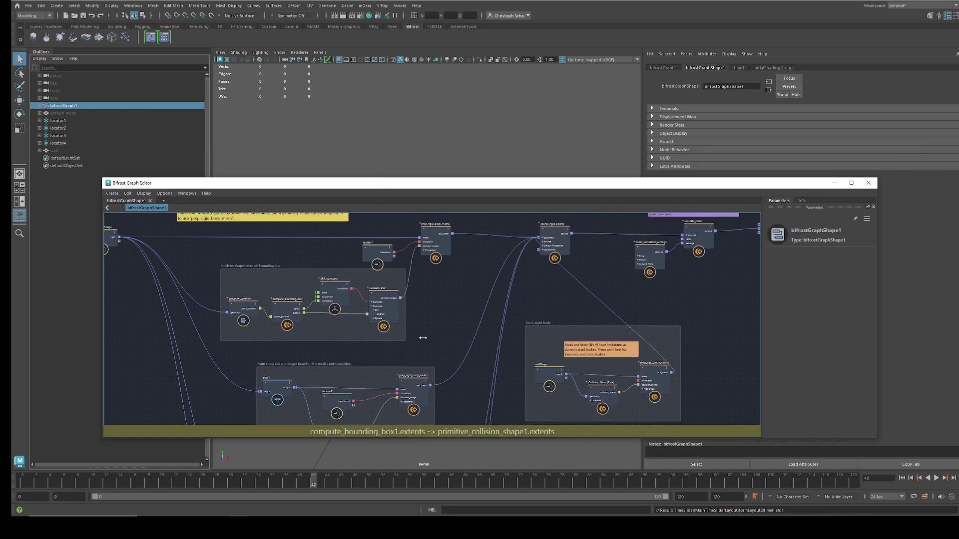
Pan the rigid-body node network to inspect its nodes and notes, then move the editor aside.
{"action": "mouse_move", "coordinate": [435, 300]}
{"action": "middle_mouse_down"}
{"action": "mouse_move", "coordinate": [535, 295]}
{"action": "mouse_move", "coordinate": [475, 255]}
{"action": "mouse_move", "coordinate": [554, 379]}
{"action": "mouse_move", "coordinate": [616, 392]}
{"action": "middle_mouse_up"}
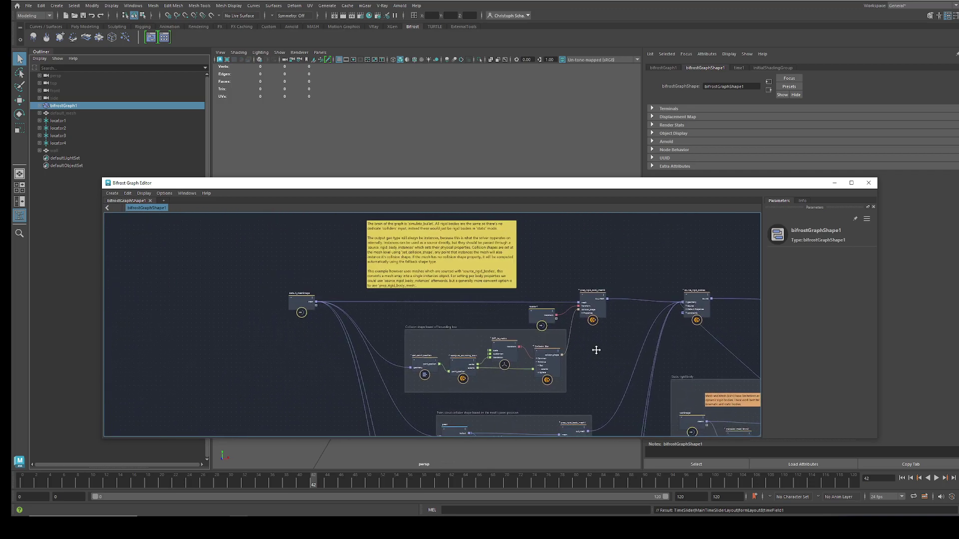
{"action": "middle_click_drag", "start_coordinate": [595, 349], "coordinate": [372, 287]}
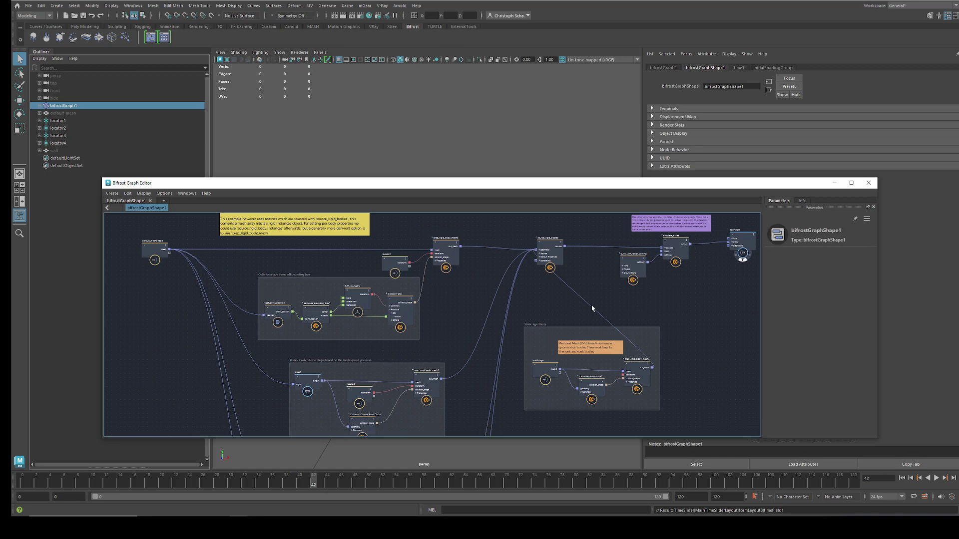
{"action": "left_click_drag", "start_coordinate": [405, 186], "coordinate": [782, 152]}
Create pTorus1 and set default_meshShape's mesh path to /pTorus1/pTorusShape1.
{"action": "left_click", "coordinate": [305, 171]}
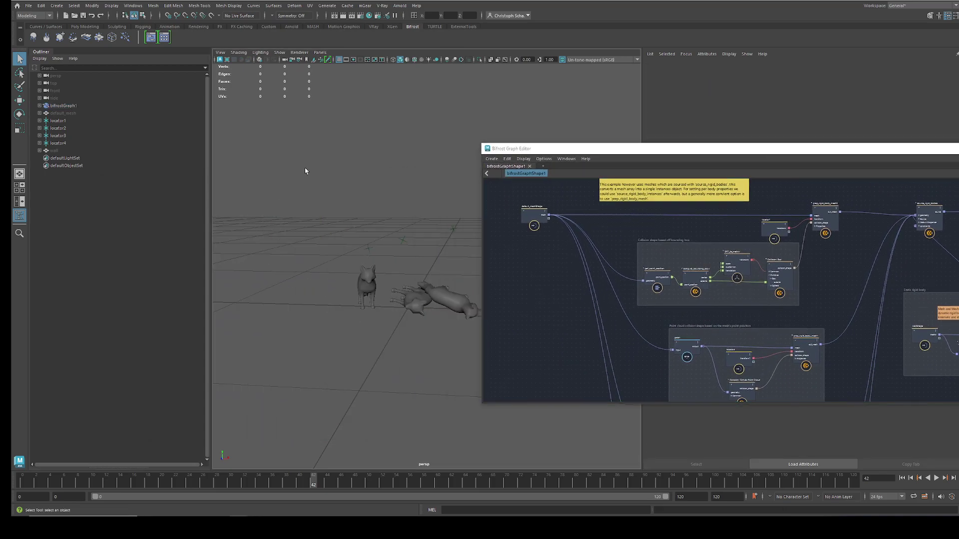
{"action": "right_click_drag", "start_coordinate": [334, 173], "coordinate": [361, 186], "text": "shift"}
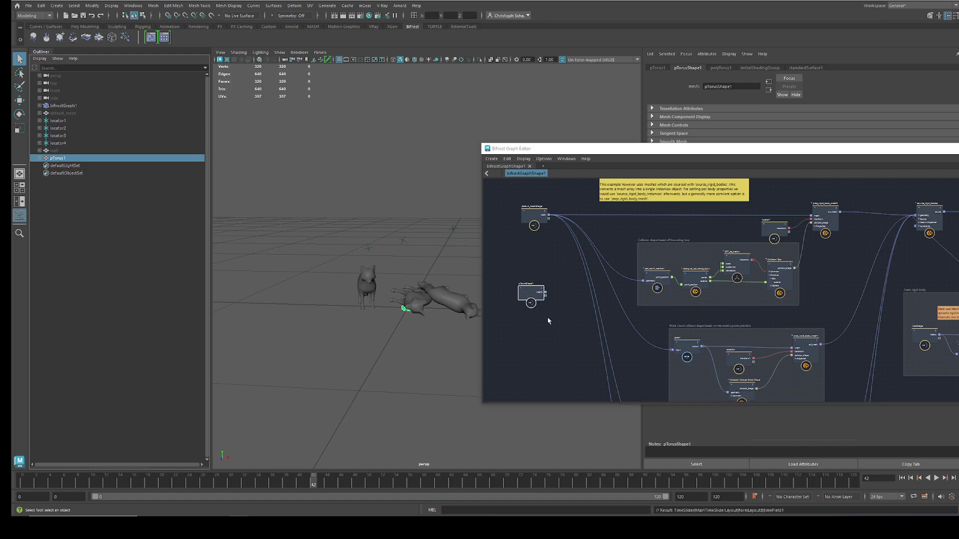
{"action": "mouse_move", "coordinate": [640, 151]}
{"action": "left_mouse_down"}
{"action": "mouse_move", "coordinate": [185, 125]}
{"action": "mouse_move", "coordinate": [260, 144]}
{"action": "left_mouse_up"}
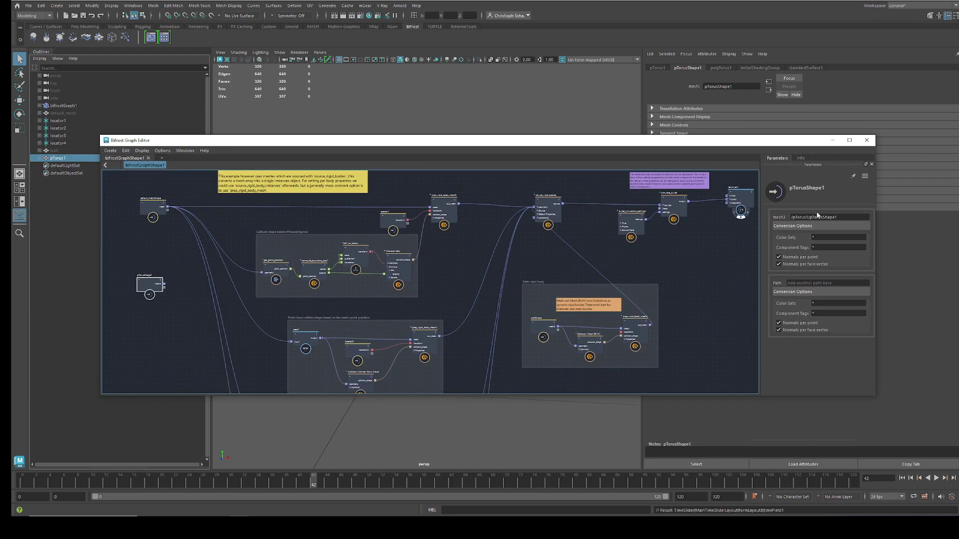
{"action": "left_click_drag", "start_coordinate": [852, 217], "coordinate": [788, 218]}
{"action": "key", "text": "ctrl+c"}
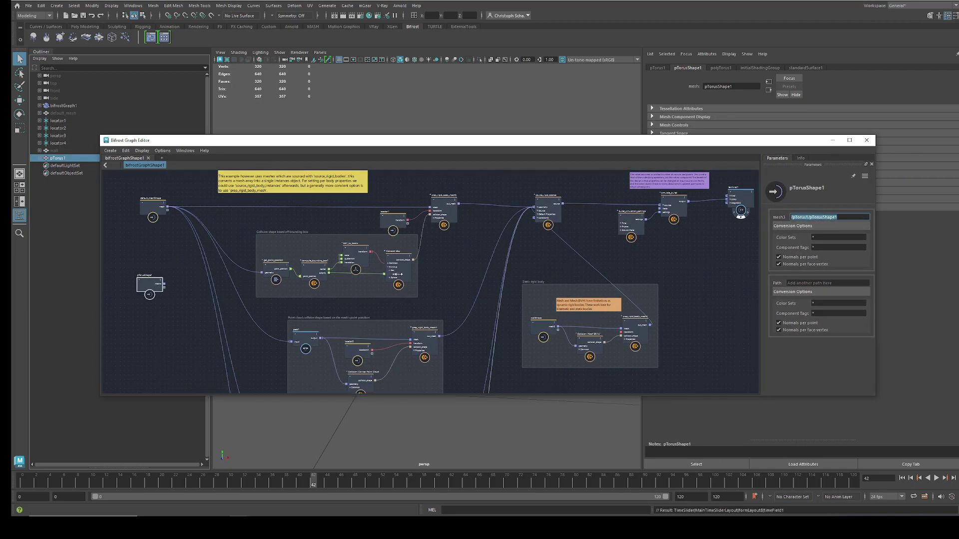
{"action": "left_click", "coordinate": [160, 212]}
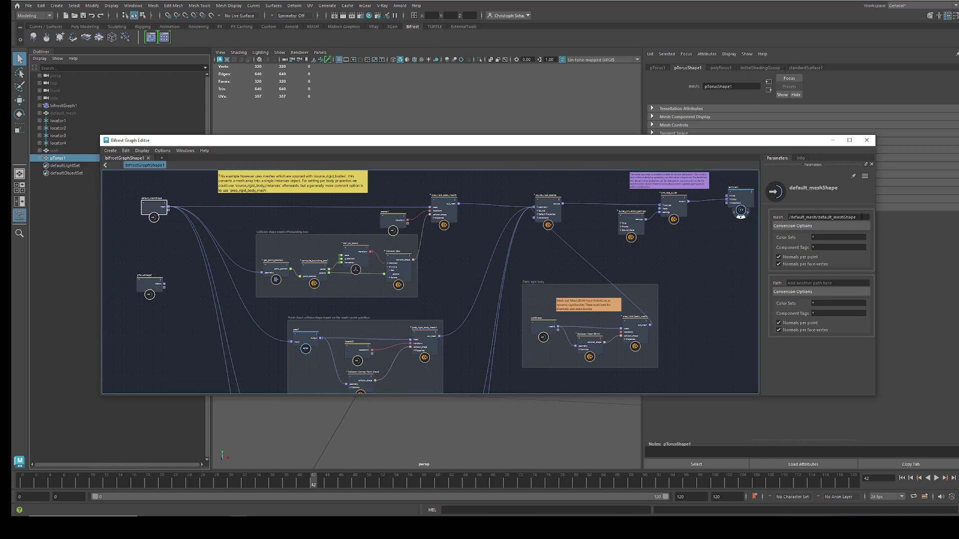
{"action": "left_click_drag", "start_coordinate": [805, 219], "coordinate": [779, 221]}
{"action": "key", "text": "ctrl+v"}
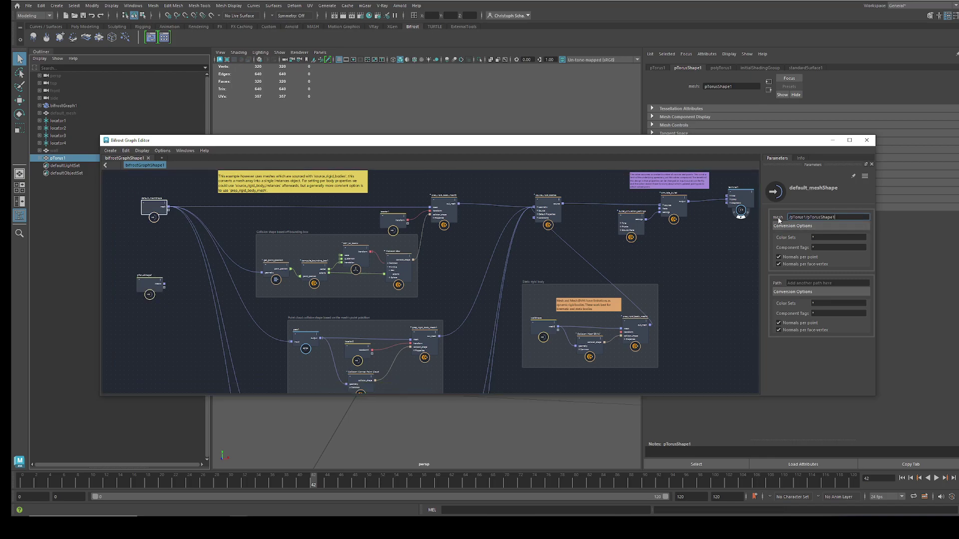
{"action": "key", "text": "Return"}
{"action": "left_click_drag", "start_coordinate": [387, 143], "coordinate": [955, 135]}
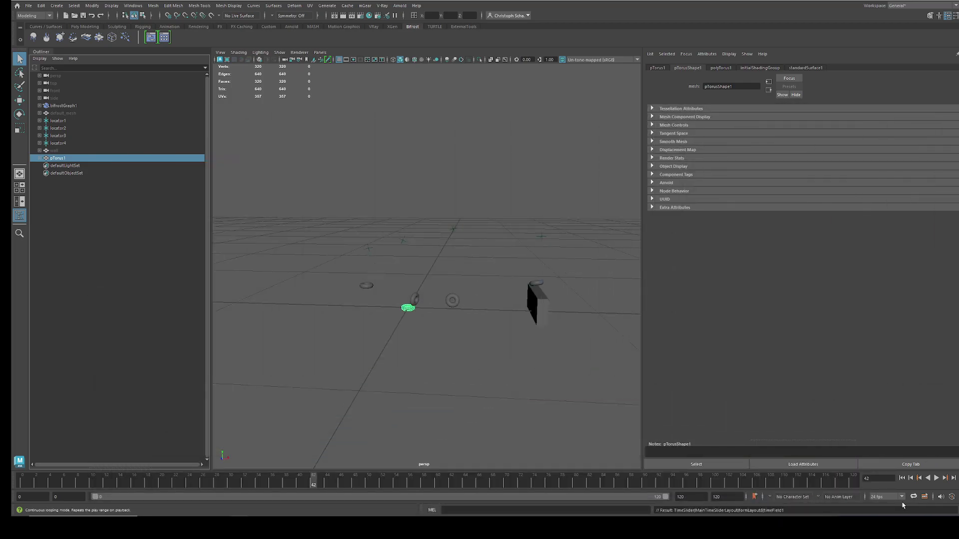
Rewind to the first frame, play the torus simulation, and stop playback with Esc.
{"action": "left_click", "coordinate": [903, 479]}
{"action": "left_click", "coordinate": [938, 478]}
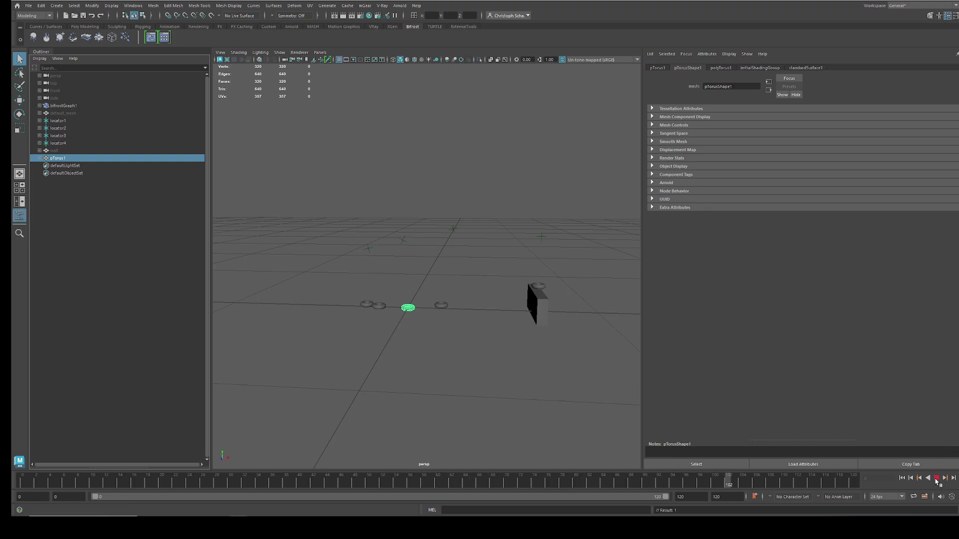
{"action": "key", "text": "Escape"}
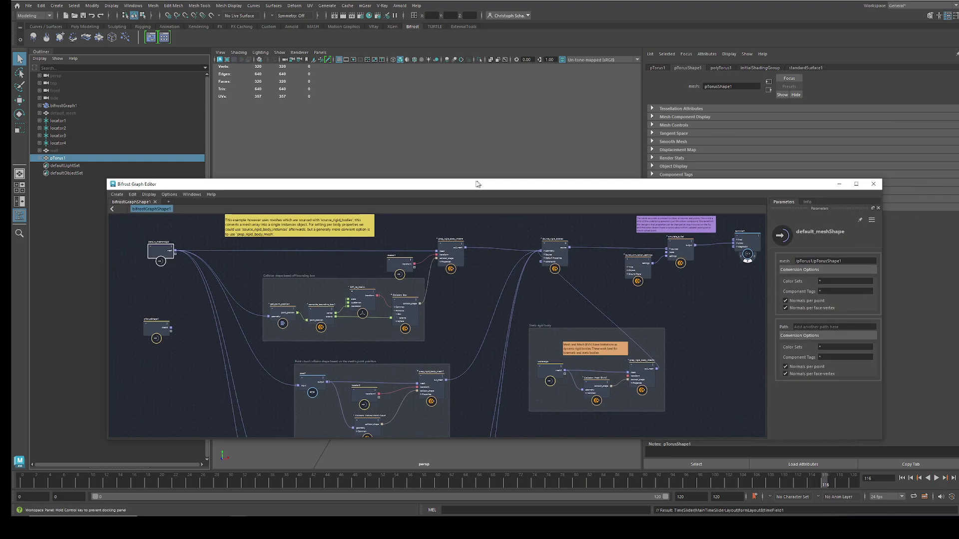